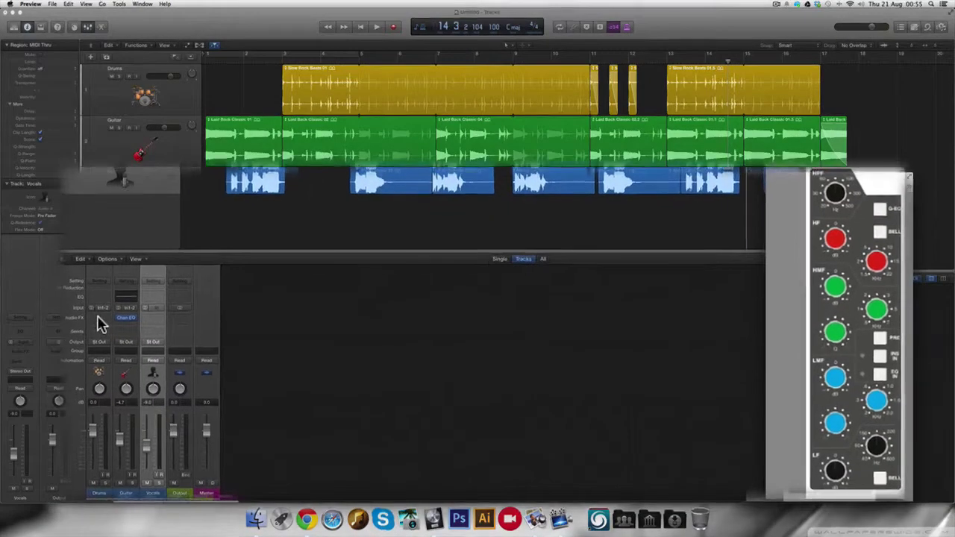
Insert a stereo Channel EQ on the Drums channel and nudge its window slightly higher.
{"action": "left_click", "coordinate": [100, 319]}
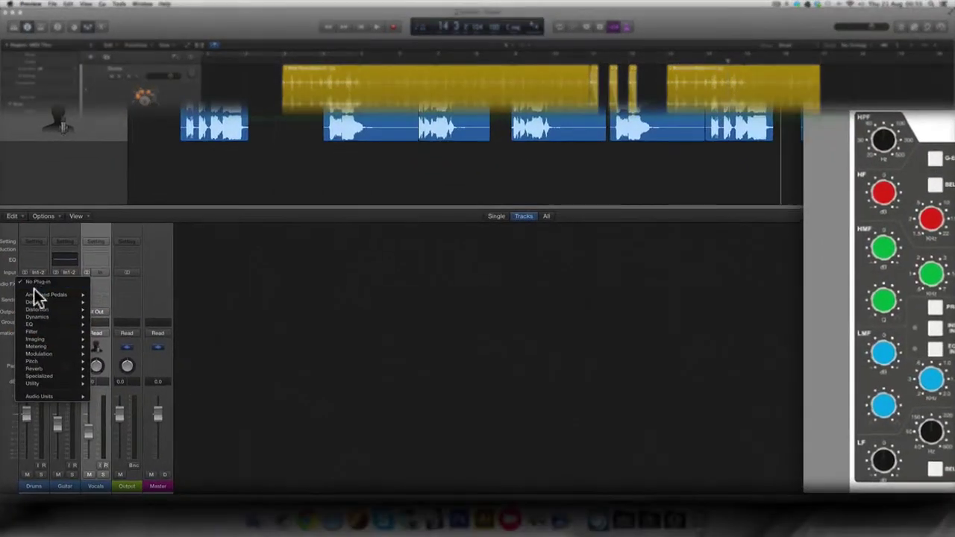
{"action": "mouse_move", "coordinate": [105, 348]}
{"action": "mouse_move", "coordinate": [41, 325]}
{"action": "mouse_move", "coordinate": [127, 329]}
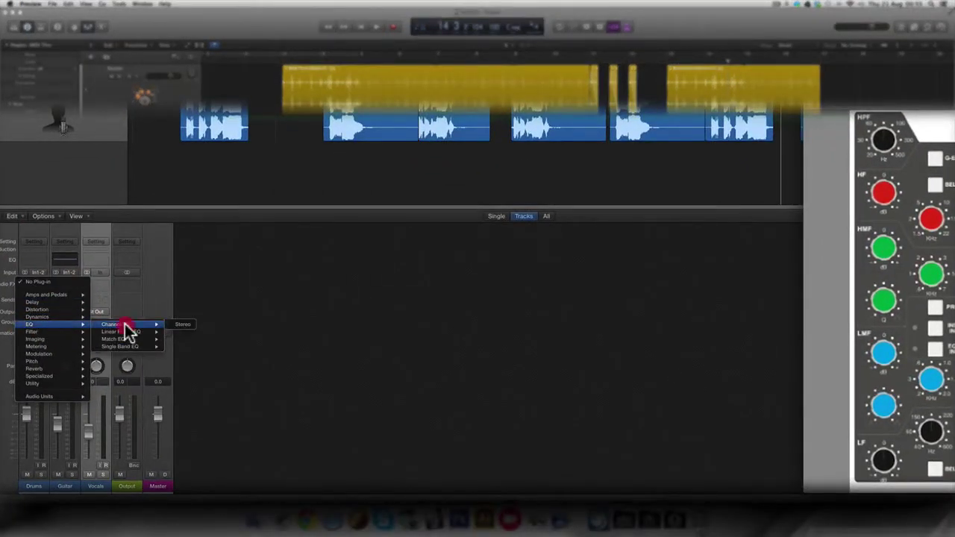
{"action": "left_click", "coordinate": [126, 328]}
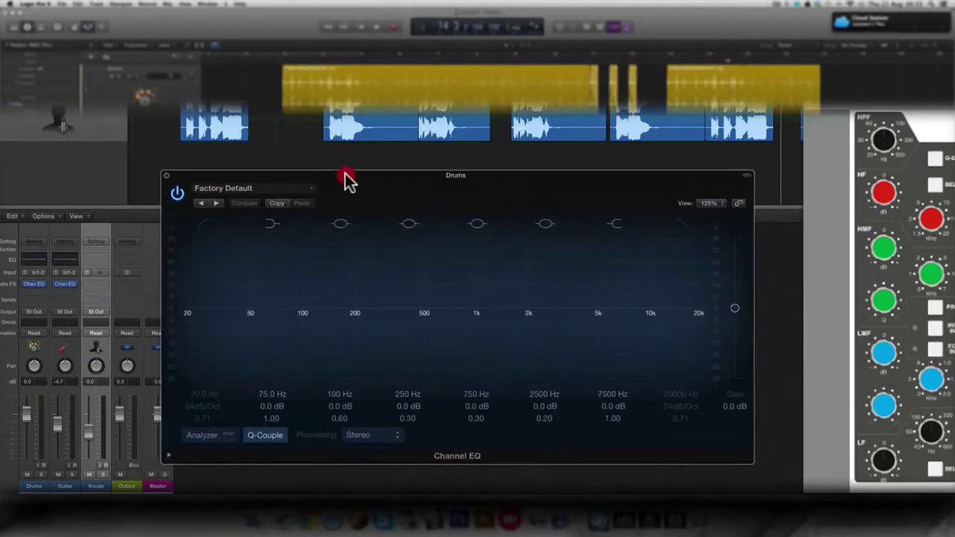
{"action": "left_click_drag", "start_coordinate": [345, 181], "coordinate": [341, 154]}
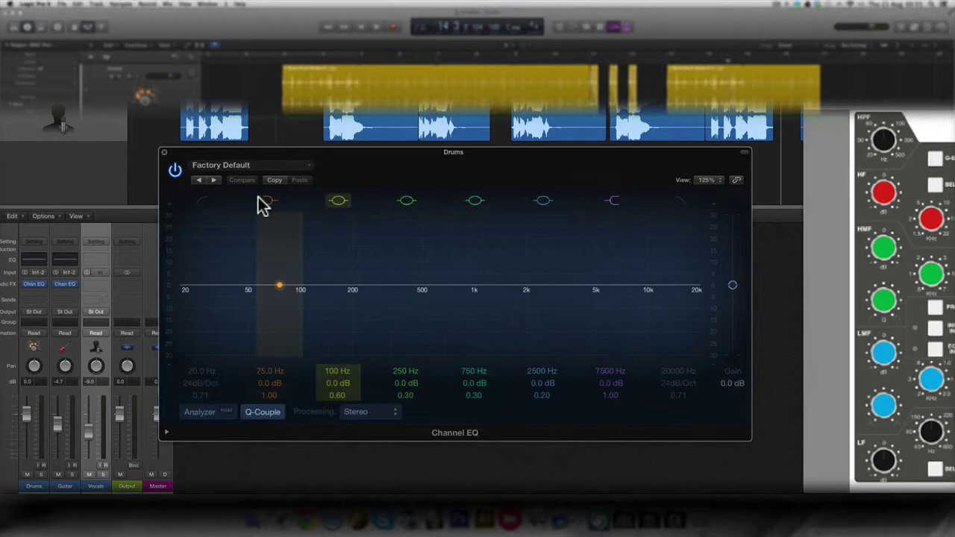
Disable the 7500, 2500, 750, 250, 100 and 75 Hz bands of the Drums Channel EQ.
{"action": "left_click", "coordinate": [615, 204]}
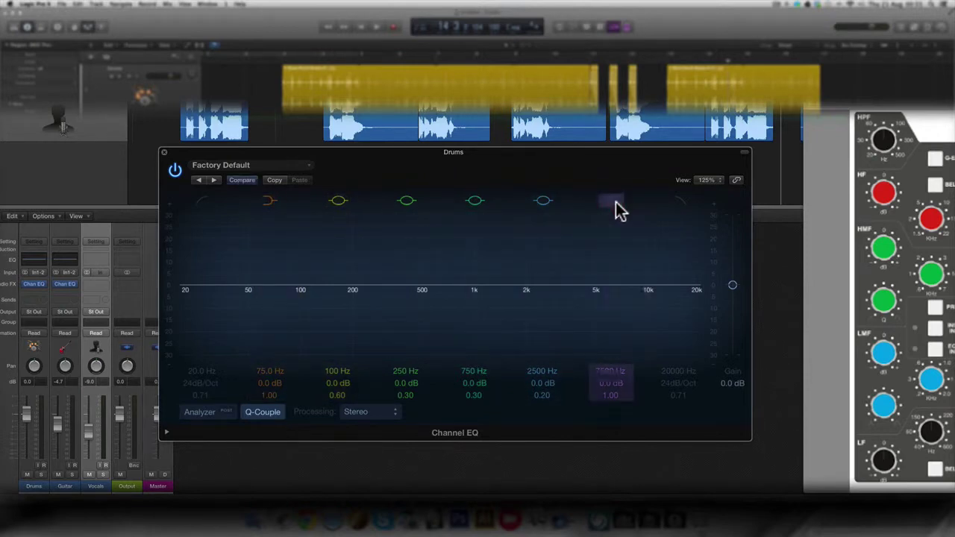
{"action": "left_click", "coordinate": [544, 201]}
{"action": "left_click", "coordinate": [475, 201]}
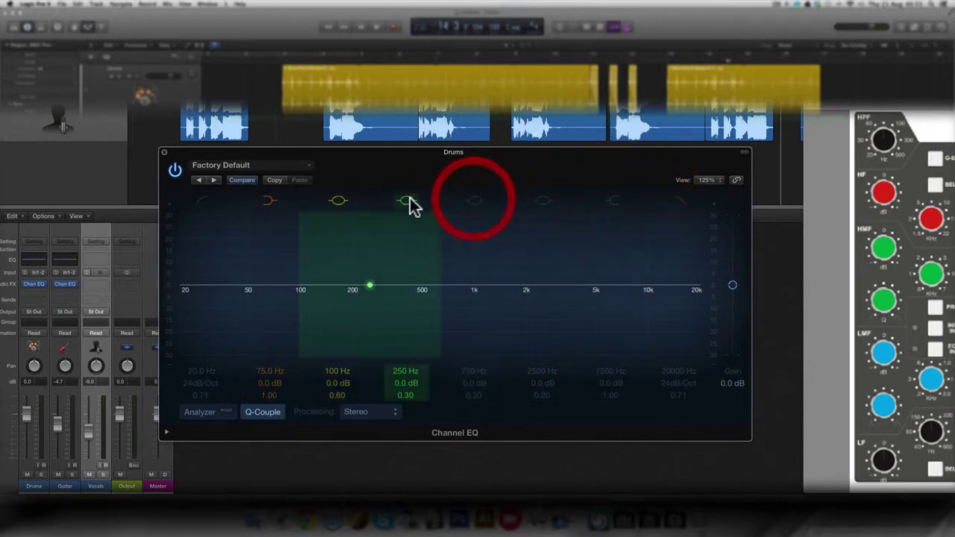
{"action": "left_click", "coordinate": [407, 202]}
{"action": "left_click", "coordinate": [336, 203]}
{"action": "left_click", "coordinate": [270, 203]}
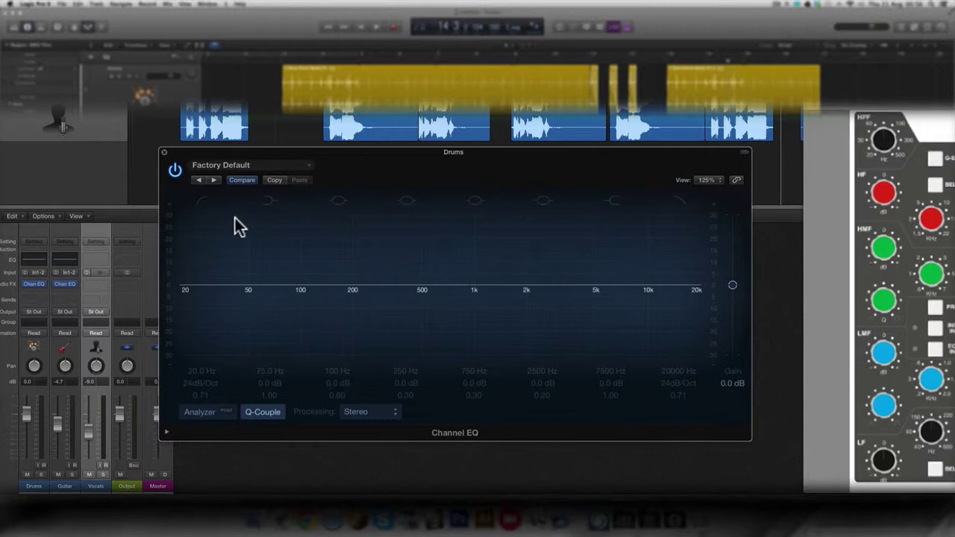
Activate the Drums EQ low-cut band at 80 Hz with an 18dB/Oct slope.
{"action": "left_click", "coordinate": [201, 203]}
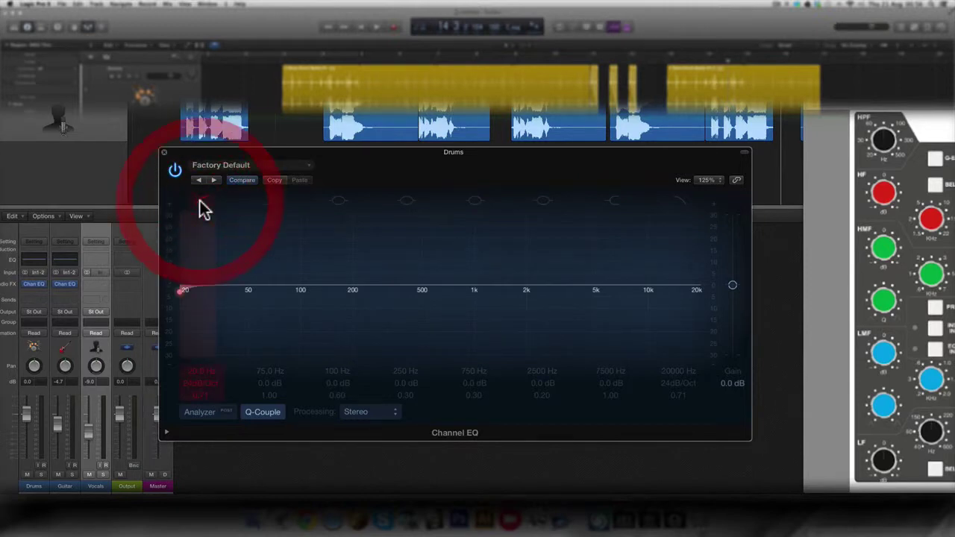
{"action": "double_click", "coordinate": [202, 373]}
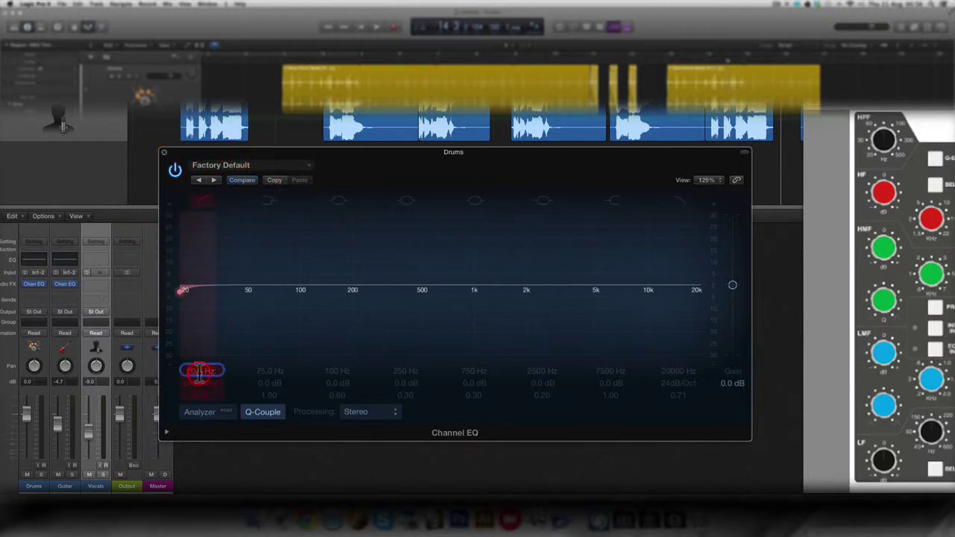
{"action": "type", "text": "80"}
{"action": "key", "text": "Return"}
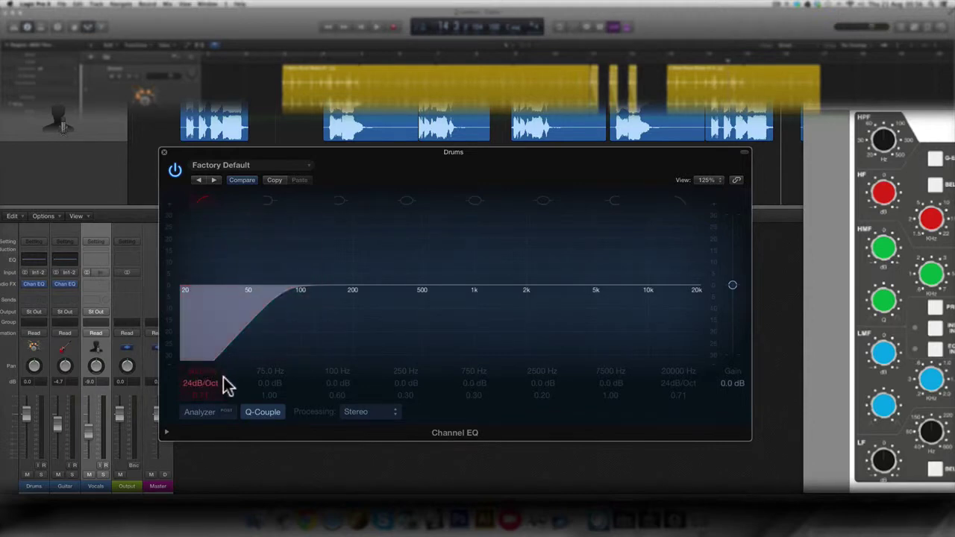
{"action": "left_click", "coordinate": [193, 391]}
{"action": "left_click_drag", "start_coordinate": [192, 387], "coordinate": [192, 396]}
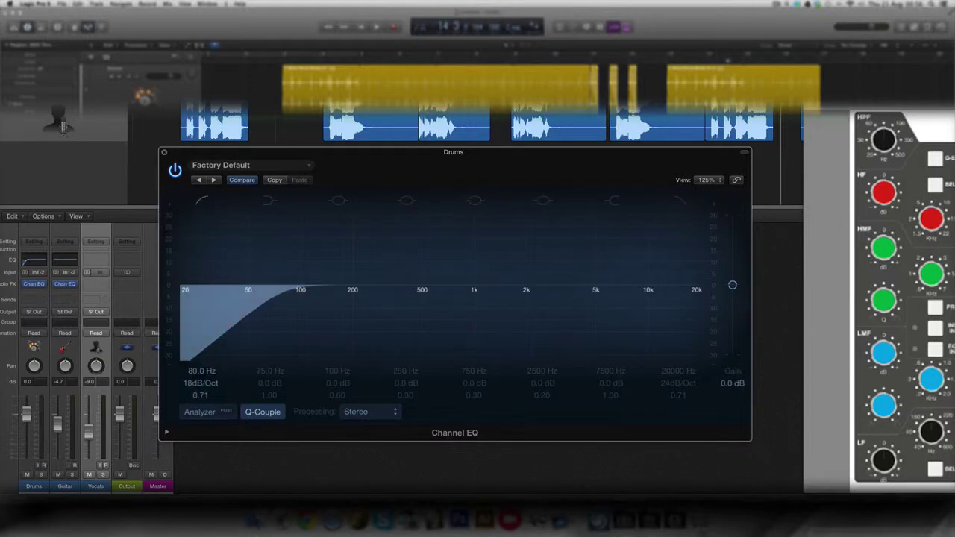
Enable the 7500 Hz high shelf, retune it to 8100 Hz, and boost it +1.5 dB.
{"action": "left_click", "coordinate": [620, 200]}
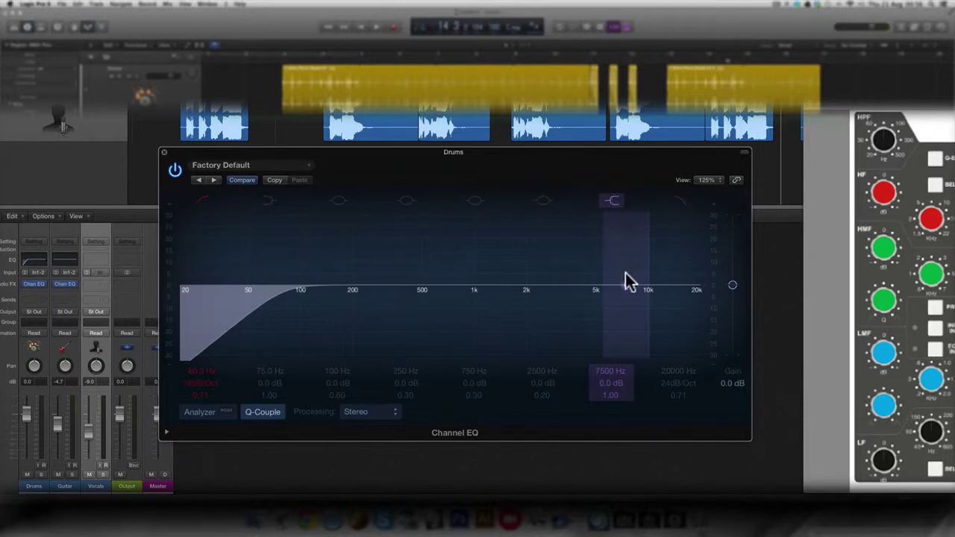
{"action": "double_click", "coordinate": [611, 373]}
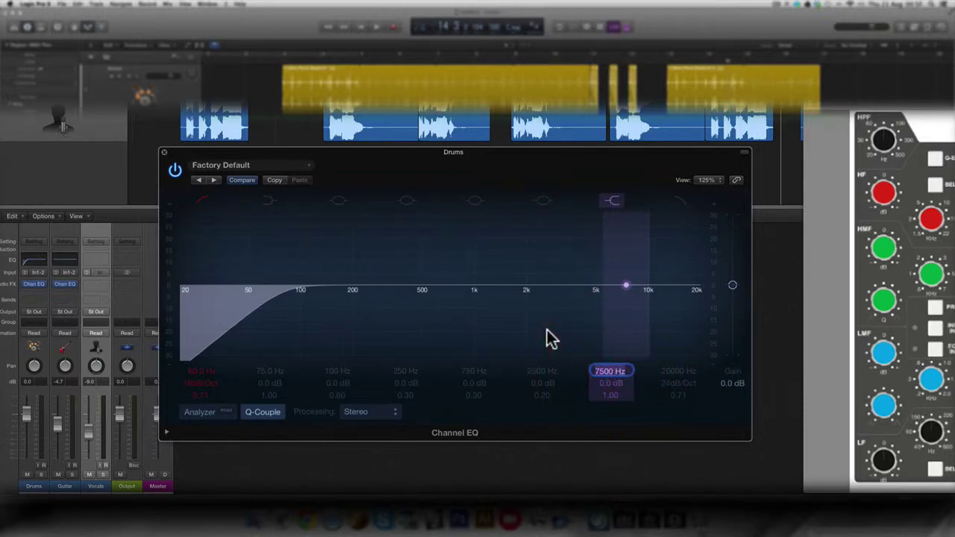
{"action": "type", "text": "8100"}
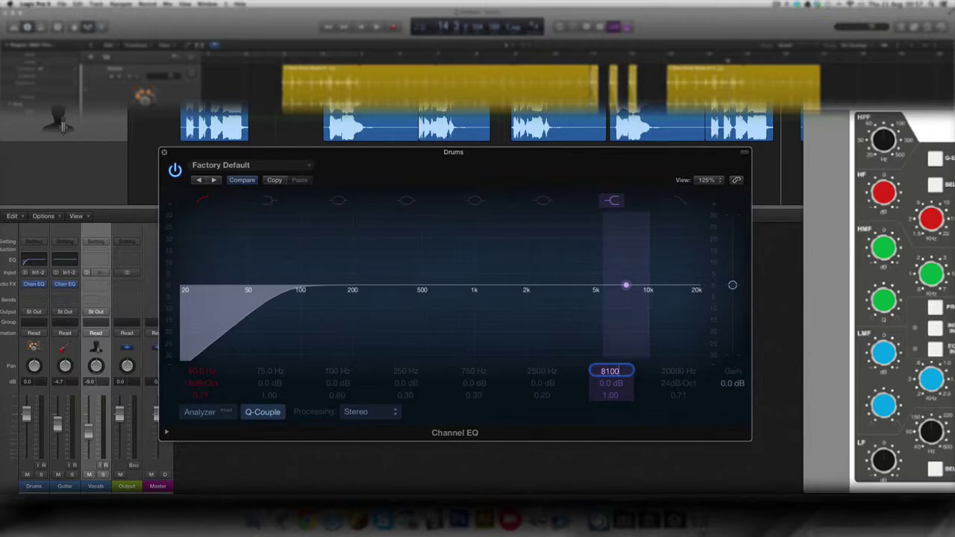
{"action": "key", "text": "Return"}
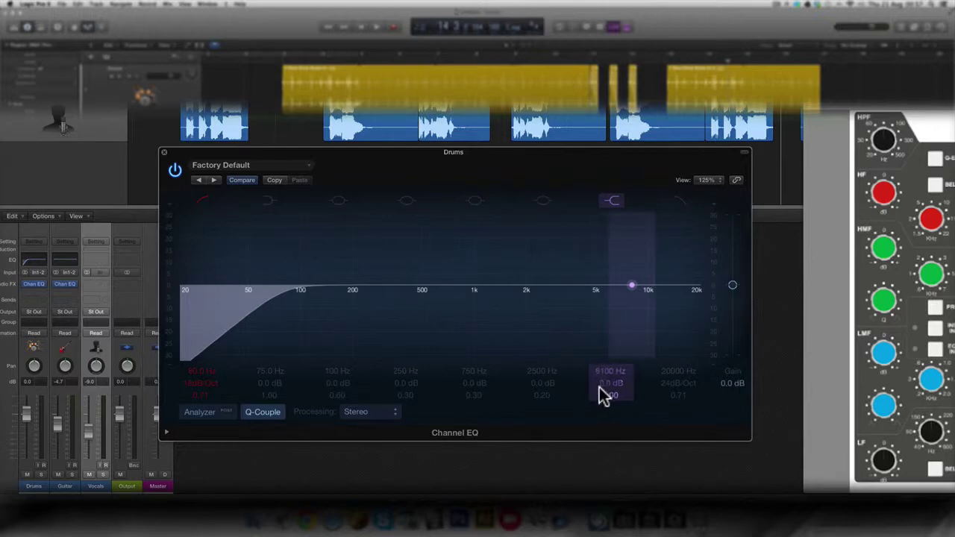
{"action": "left_click_drag", "start_coordinate": [606, 390], "coordinate": [606, 383]}
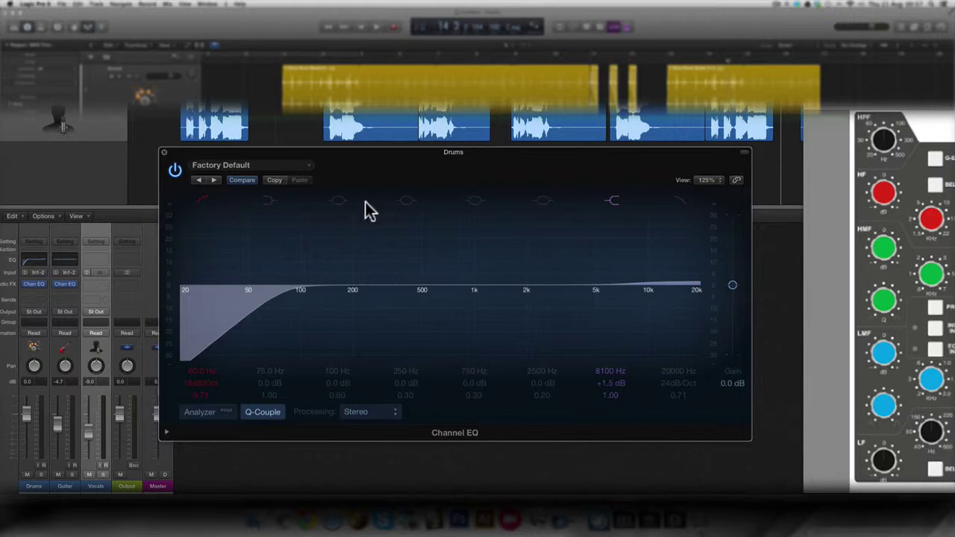
Enable the 2500 Hz band, retune it to 3000 Hz, cut -1.0 dB with Q 0.83.
{"action": "left_click", "coordinate": [541, 201]}
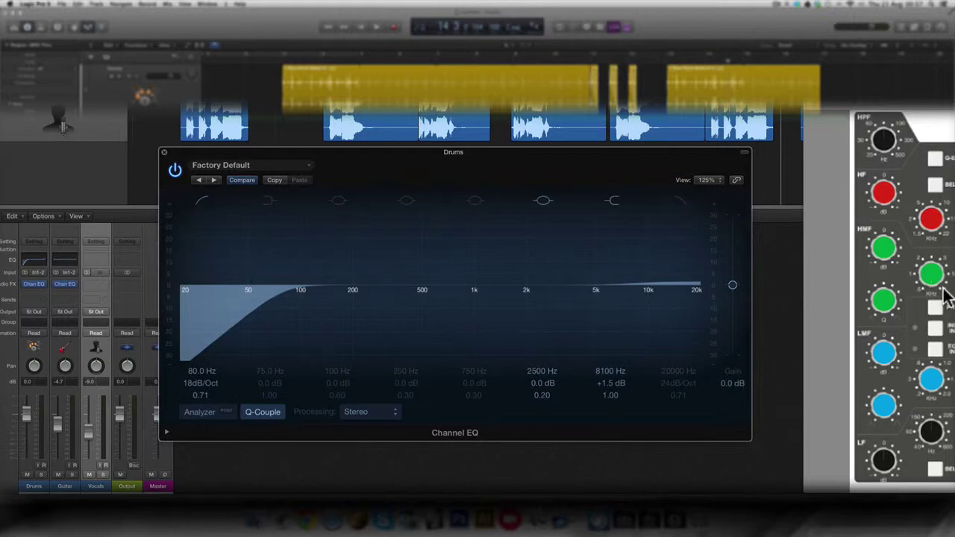
{"action": "double_click", "coordinate": [544, 372]}
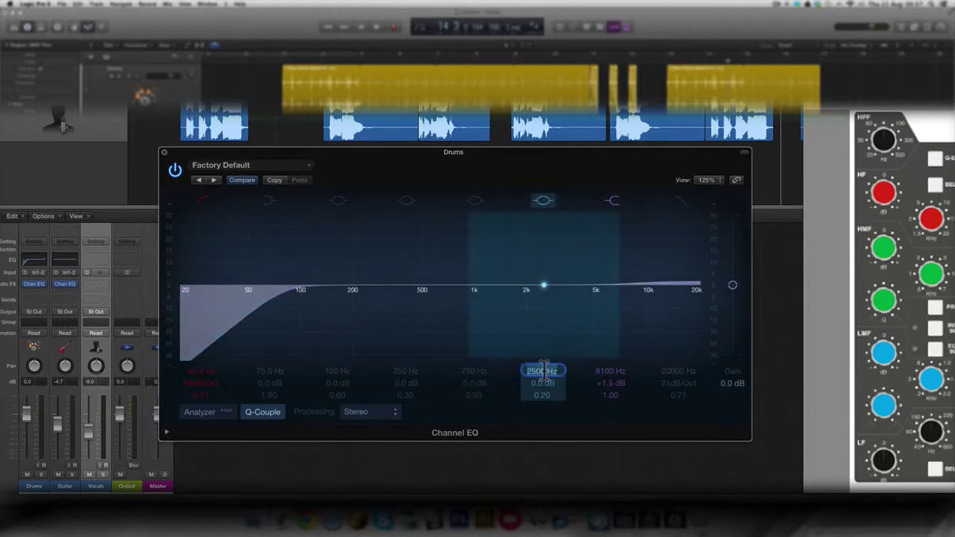
{"action": "type", "text": "3000"}
{"action": "key", "text": "Return"}
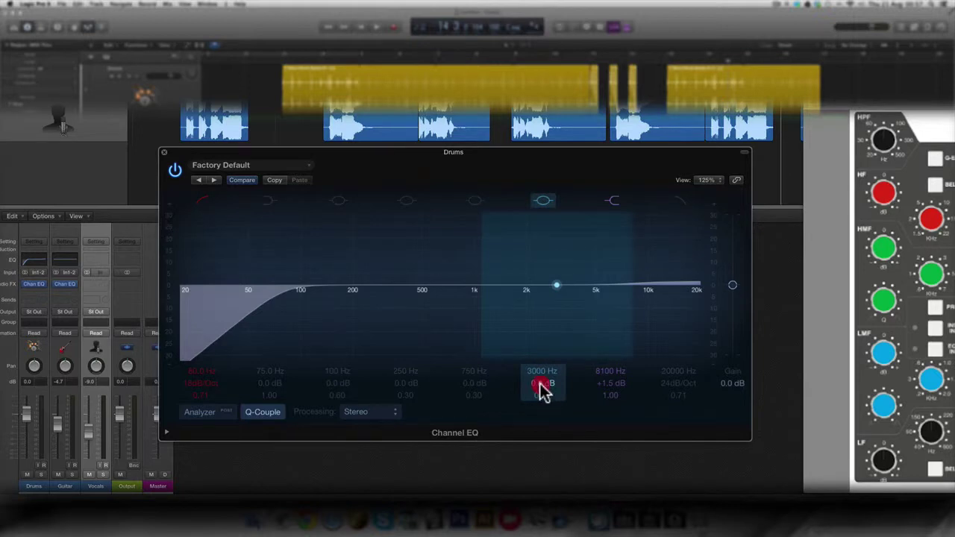
{"action": "left_click_drag", "start_coordinate": [540, 382], "coordinate": [539, 395]}
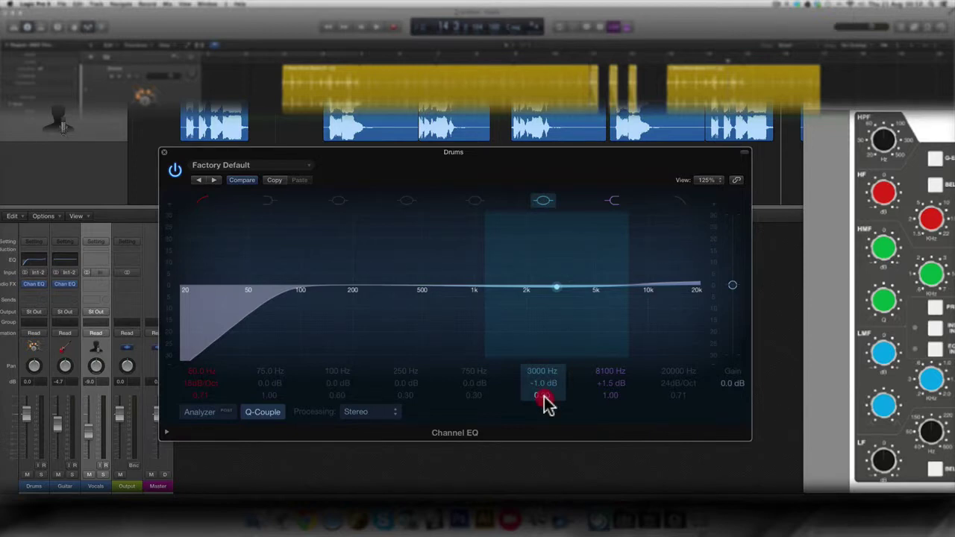
{"action": "left_click_drag", "start_coordinate": [544, 403], "coordinate": [545, 379]}
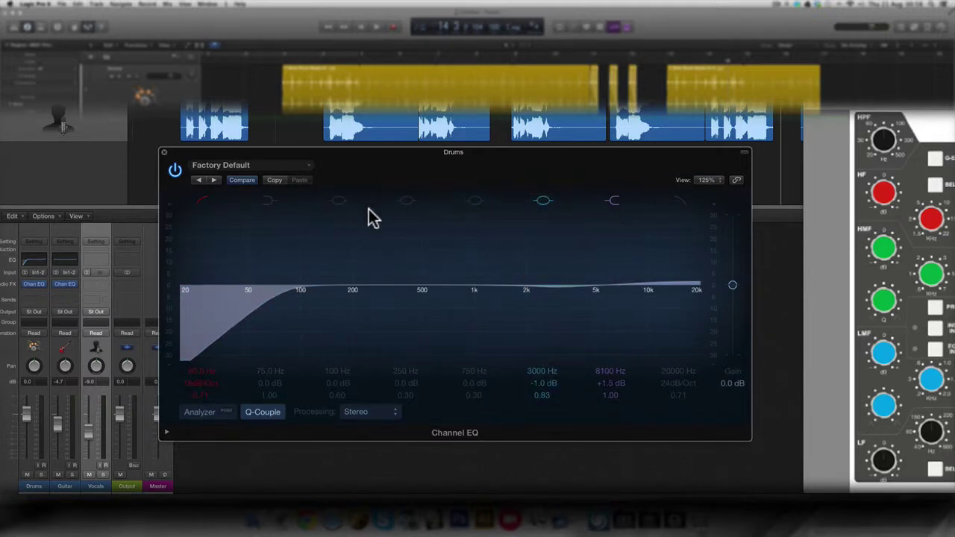
Enable the 250 Hz peak band, retune it to 1000 Hz, boost +1.5 dB with Q 0.51.
{"action": "left_click", "coordinate": [407, 200]}
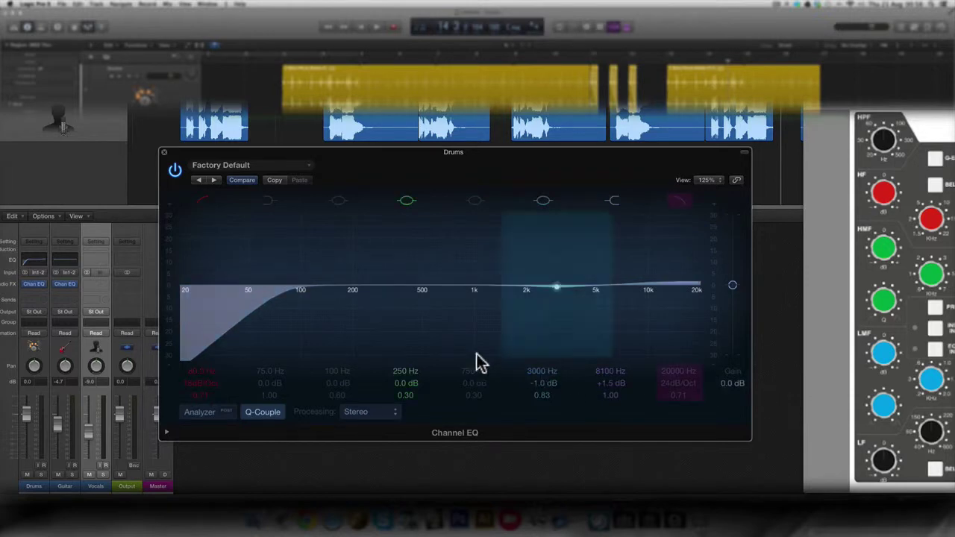
{"action": "double_click", "coordinate": [396, 372]}
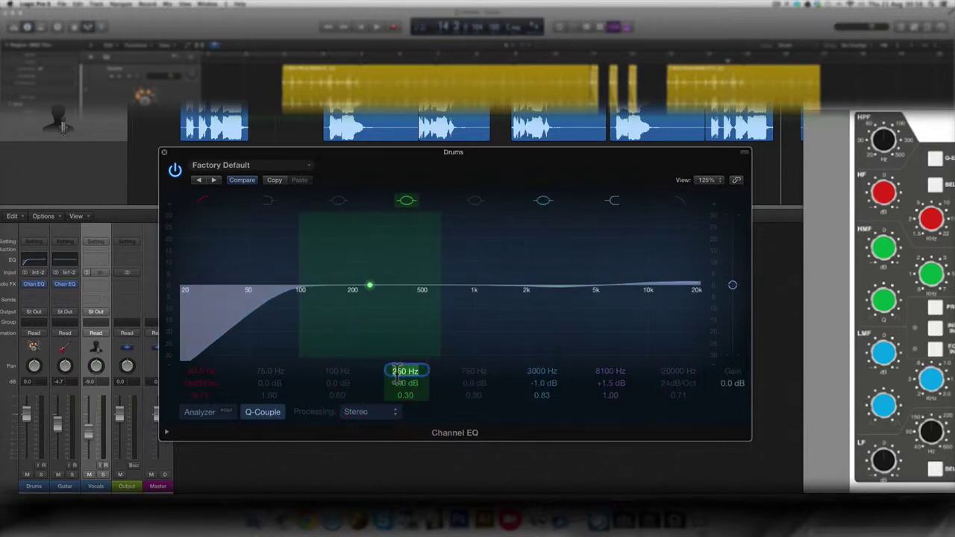
{"action": "type", "text": "1000"}
{"action": "key", "text": "Return"}
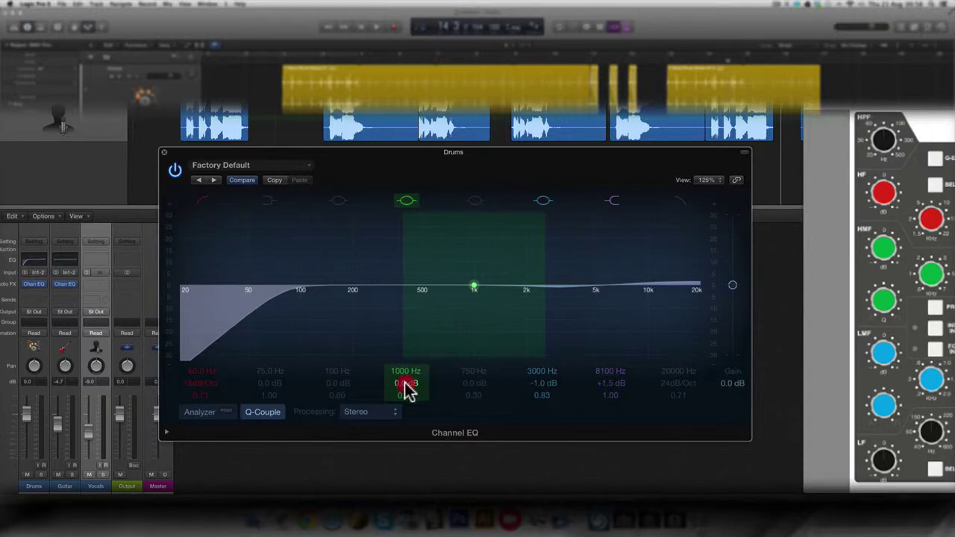
{"action": "left_click_drag", "start_coordinate": [407, 386], "coordinate": [407, 377]}
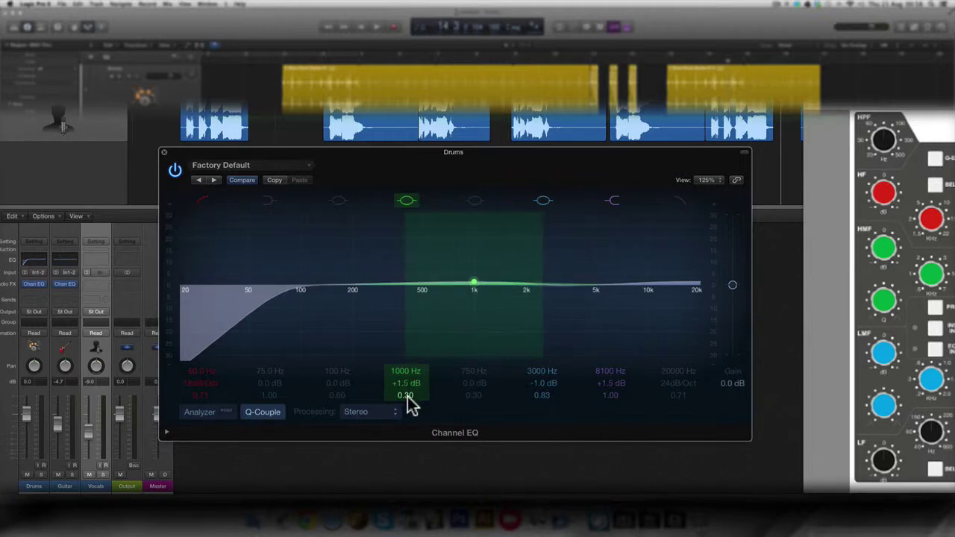
{"action": "left_click_drag", "start_coordinate": [408, 396], "coordinate": [405, 393]}
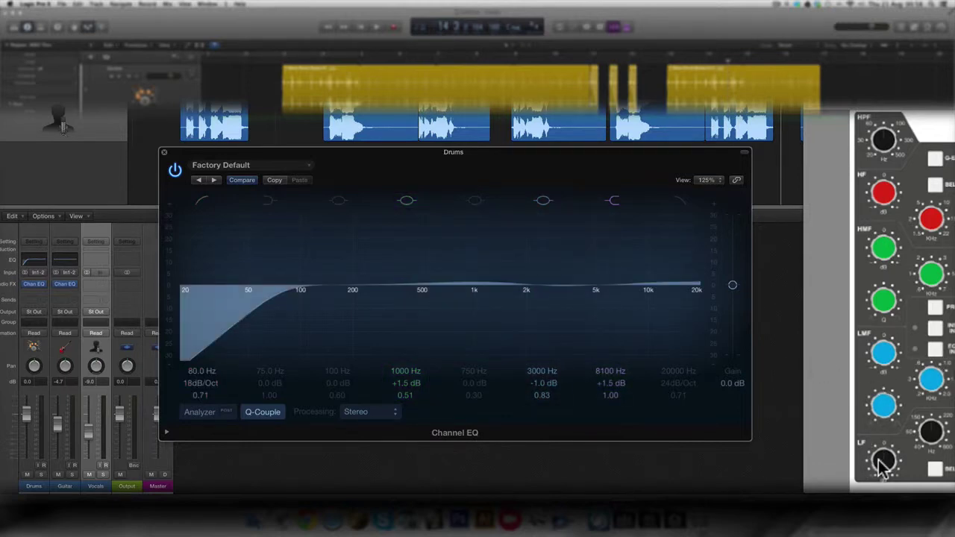
Enable the low shelf at 200 Hz and raise its gain to +2.0 dB.
{"action": "left_click", "coordinate": [275, 208]}
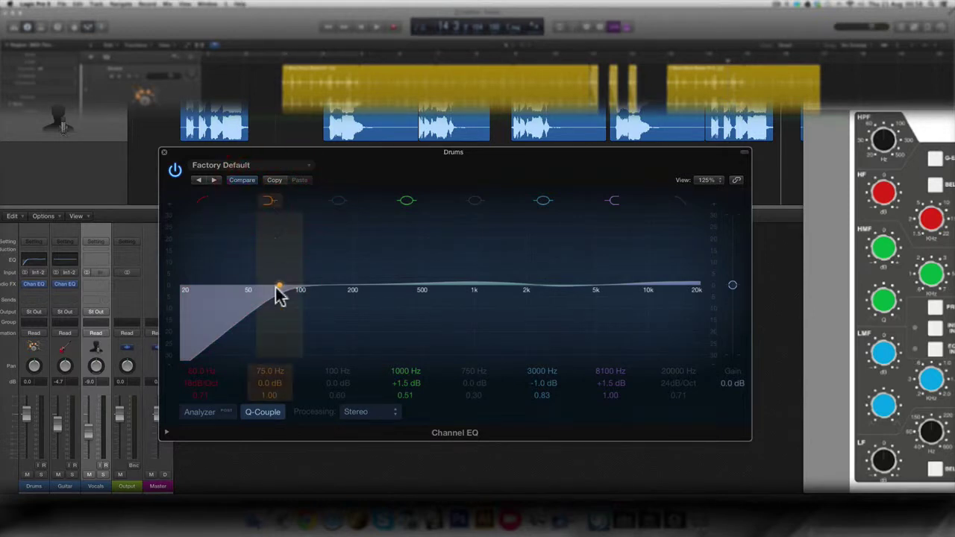
{"action": "left_click", "coordinate": [270, 372]}
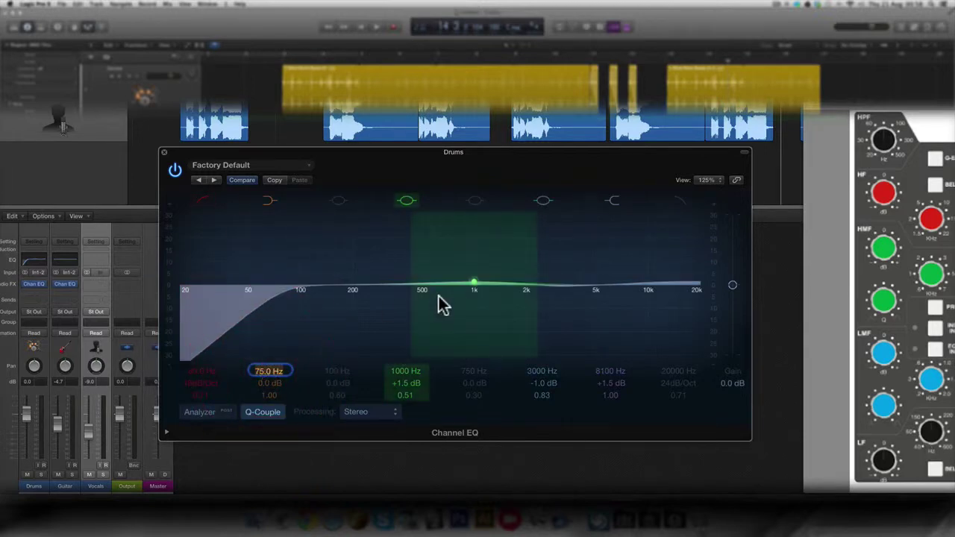
{"action": "type", "text": "100"}
{"action": "key", "text": "Return"}
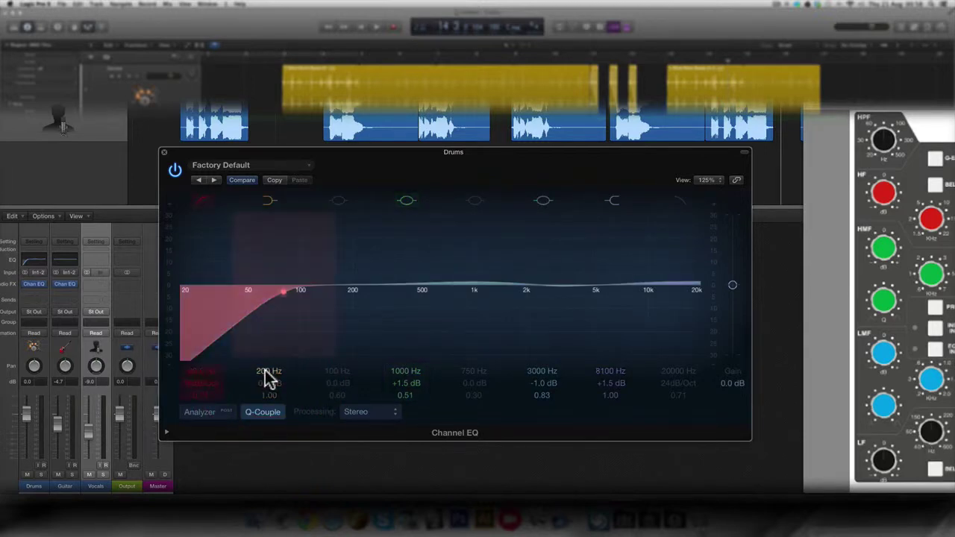
{"action": "left_click", "coordinate": [268, 382]}
{"action": "type", "text": "-1.5"}
{"action": "key", "text": "Return"}
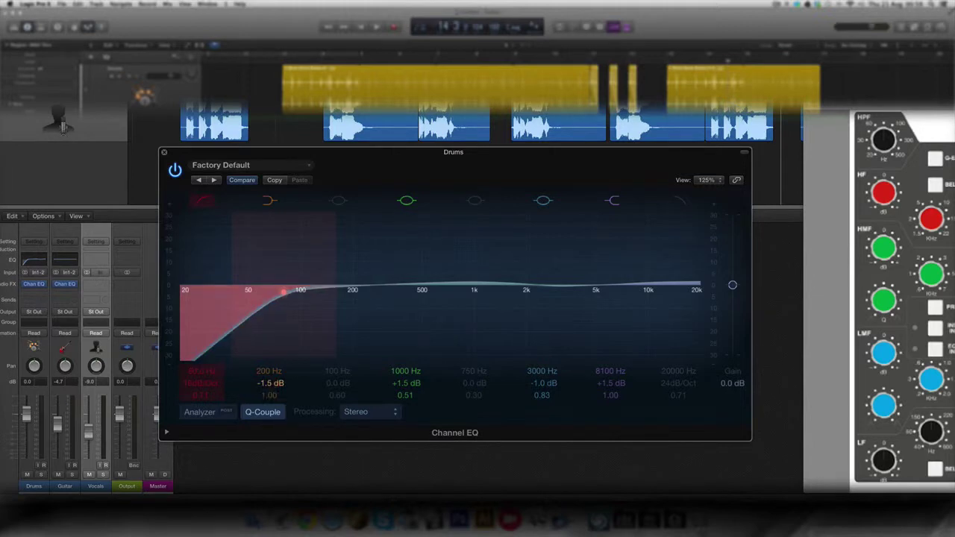
{"action": "left_click_drag", "start_coordinate": [270, 382], "coordinate": [271, 339]}
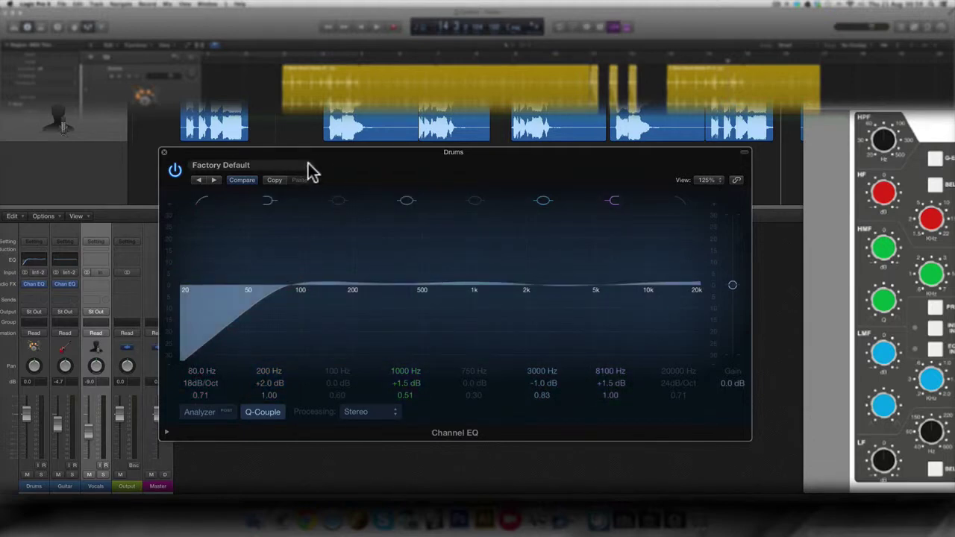
Save the current EQ settings as the User Default and close the Drums EQ window.
{"action": "left_click", "coordinate": [256, 166]}
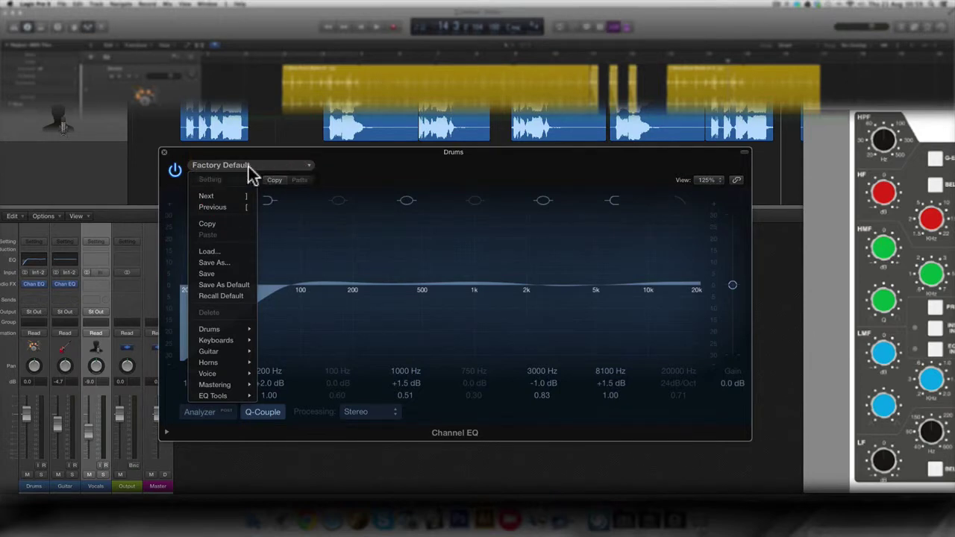
{"action": "left_click", "coordinate": [236, 295]}
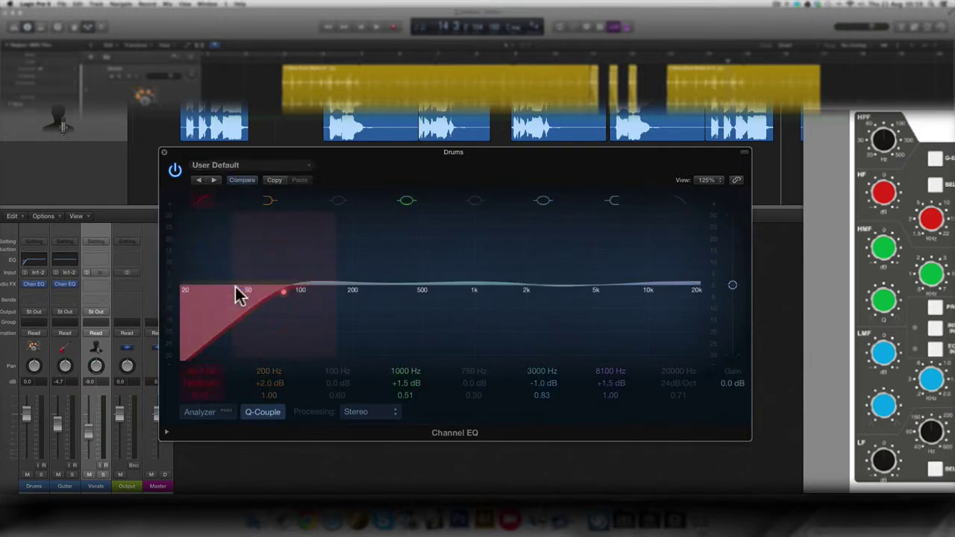
{"action": "left_click", "coordinate": [164, 153]}
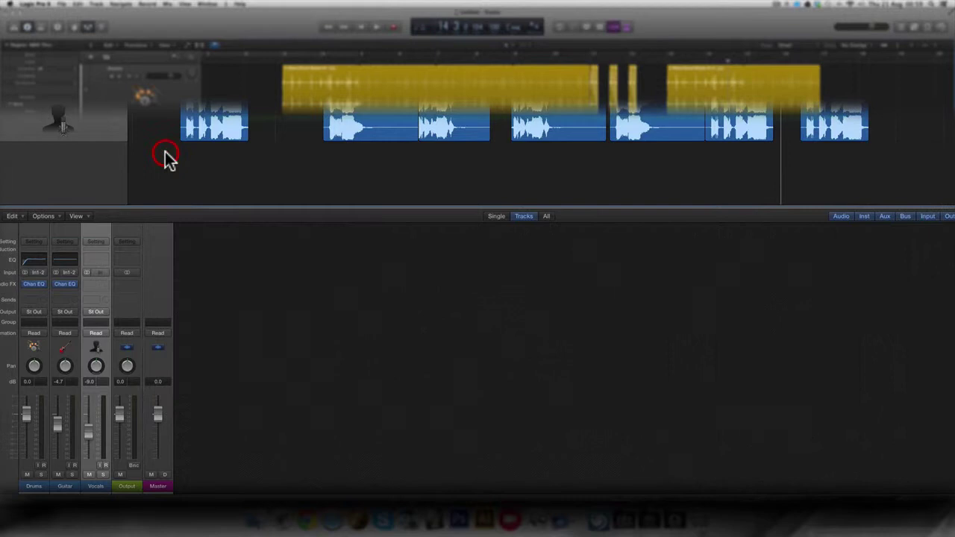
Remove the Channel EQ from the Drums and Guitar channels.
{"action": "left_click", "coordinate": [39, 284]}
{"action": "key", "text": "Escape"}
{"action": "left_click", "coordinate": [74, 284]}
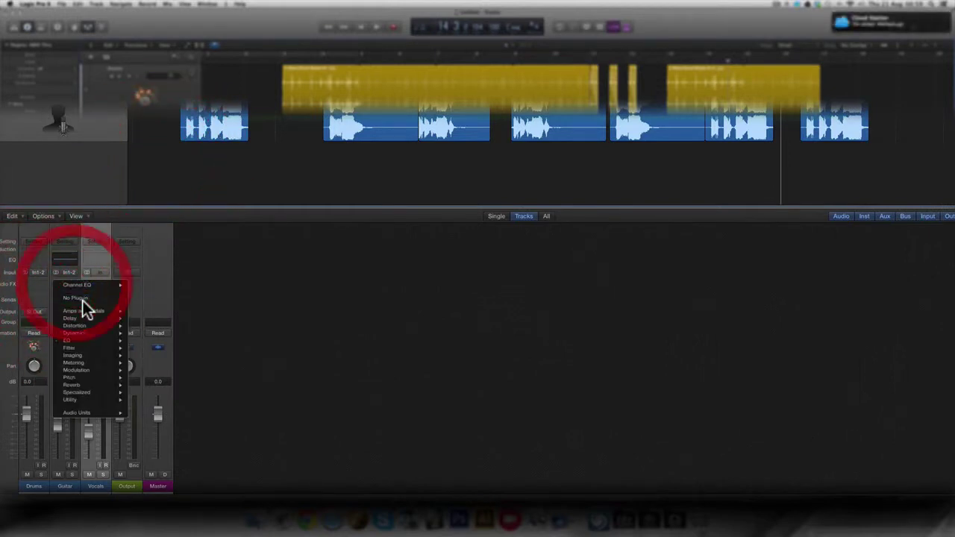
{"action": "left_click", "coordinate": [83, 300]}
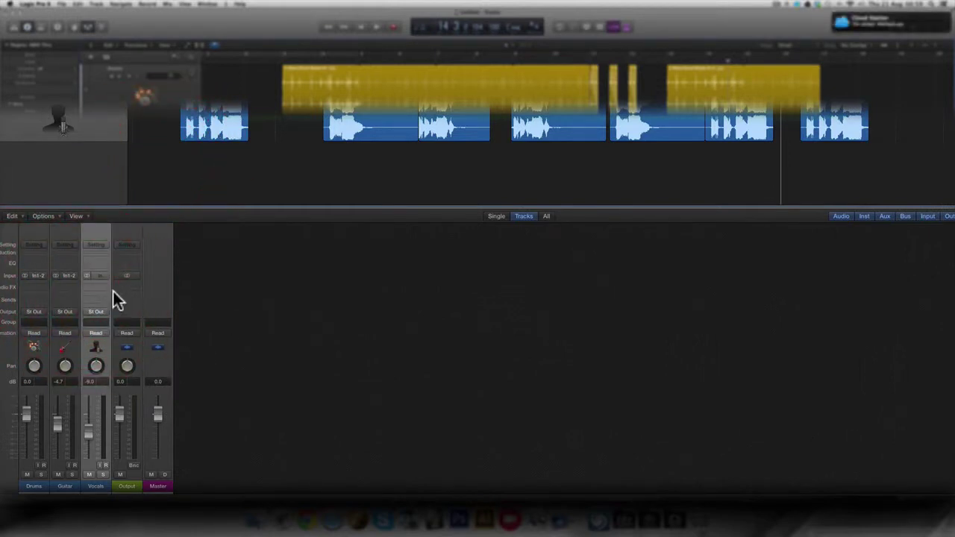
Insert a stereo Channel EQ on the Vocals channel and bring its window fully into view.
{"action": "left_click", "coordinate": [99, 288]}
{"action": "mouse_move", "coordinate": [107, 326]}
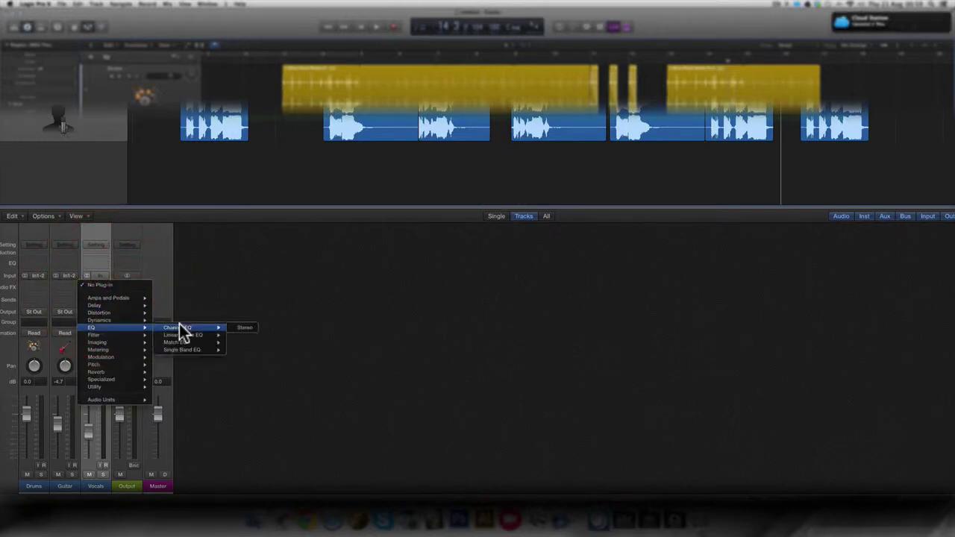
{"action": "left_click", "coordinate": [179, 327]}
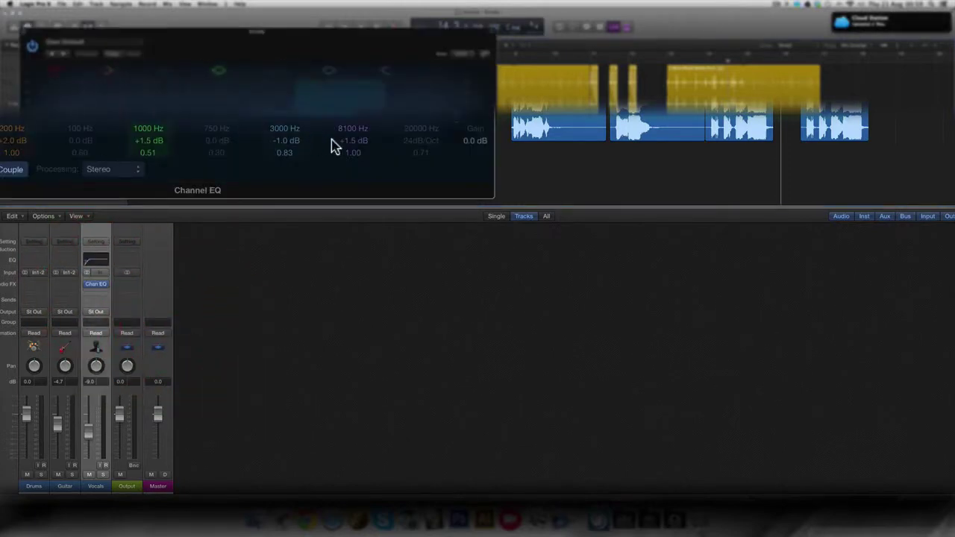
{"action": "left_click_drag", "start_coordinate": [228, 35], "coordinate": [474, 157]}
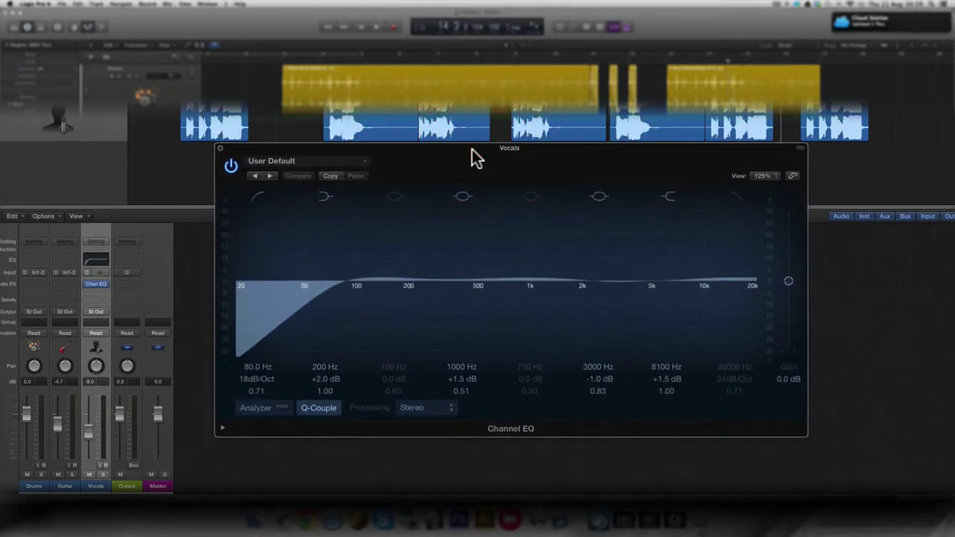